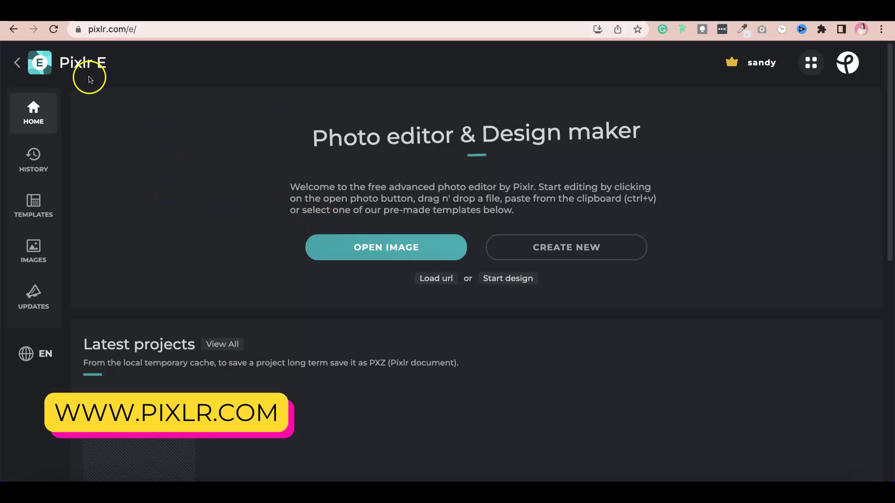
Go to pixlr.com and start a photo editing project in Pixlr E
left_click(157, 29)
type("p")
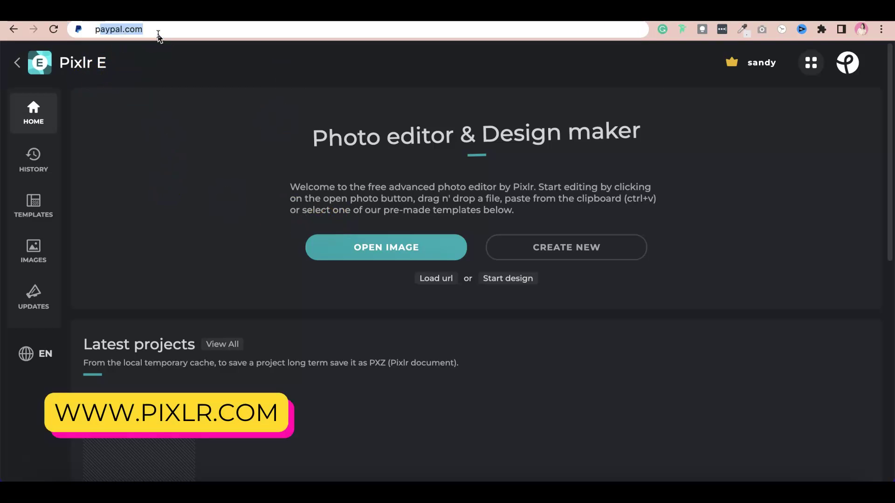
type("ixlr")
key("Return")
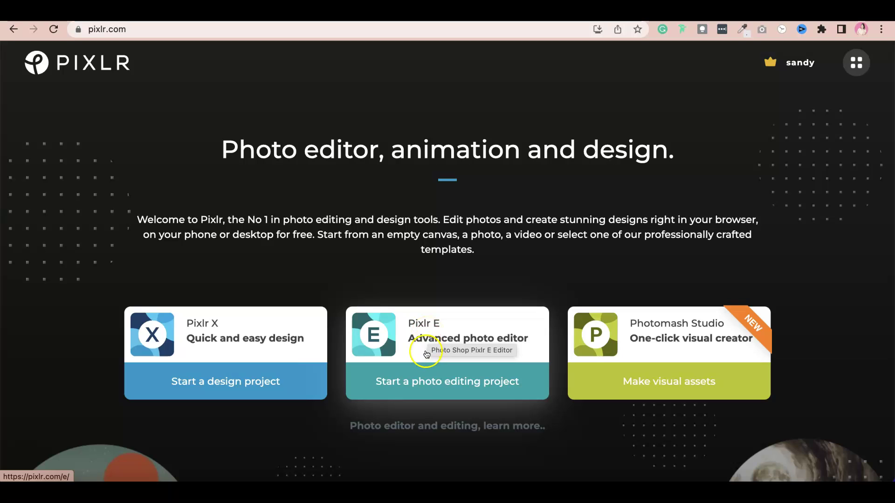
left_click(424, 382)
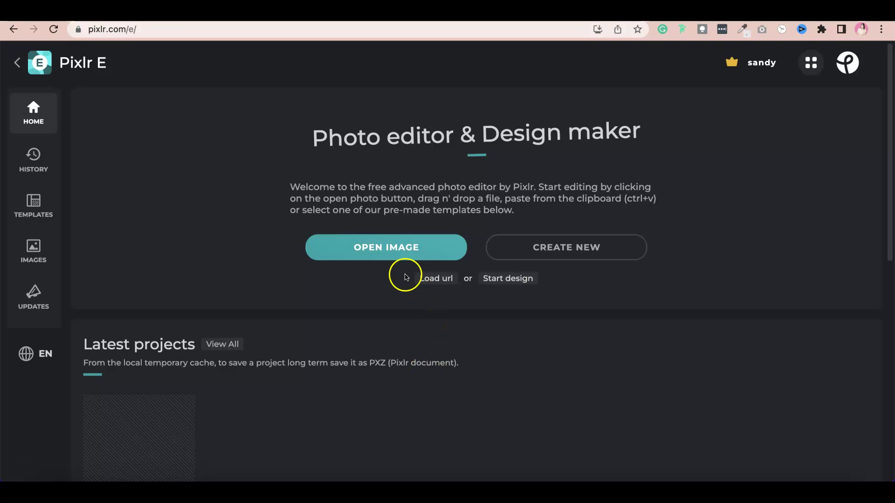
Open the creative-composition JPEG from the SAMPLE Photos folder, pre-resized to Full HD at 1920 x 1280
left_click(382, 249)
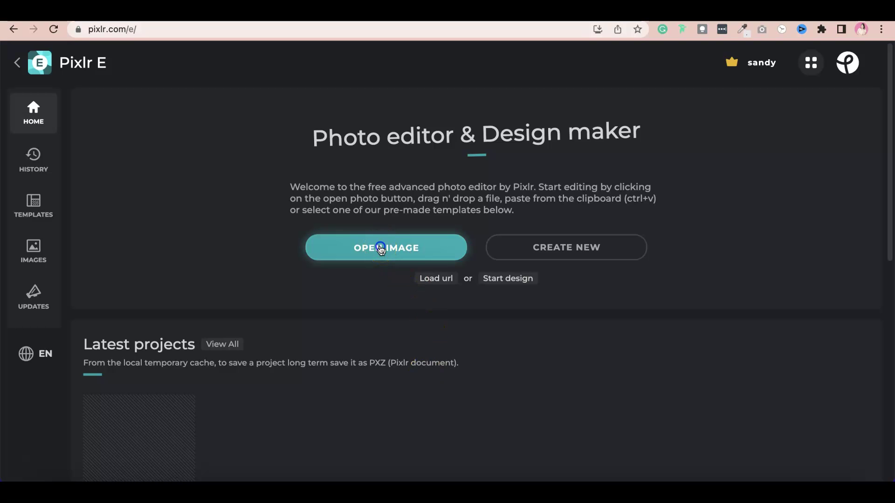
left_click(329, 153)
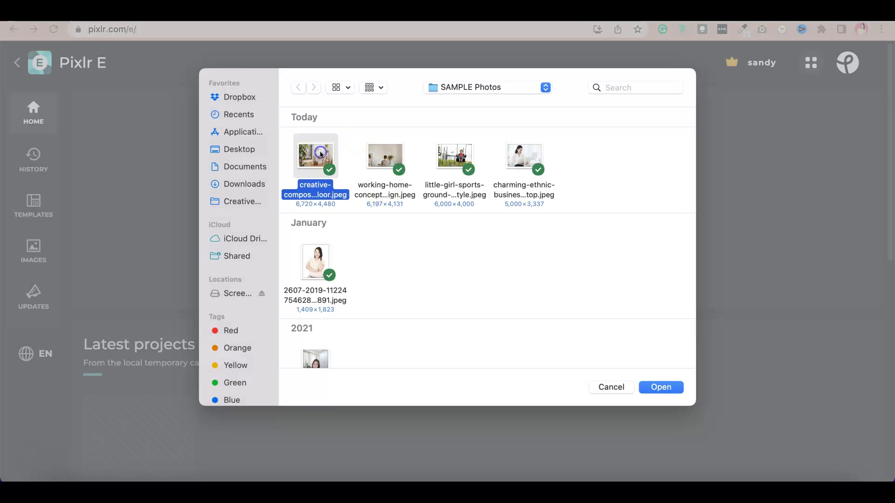
left_click(672, 390)
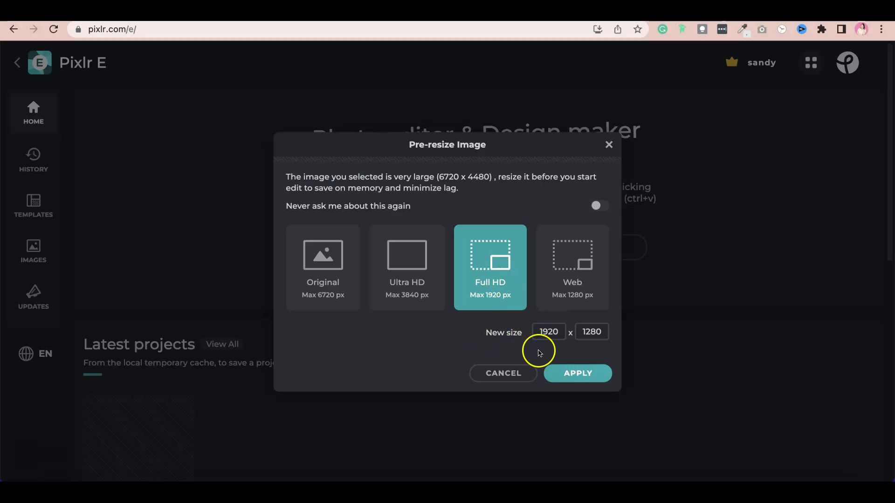
left_click(577, 377)
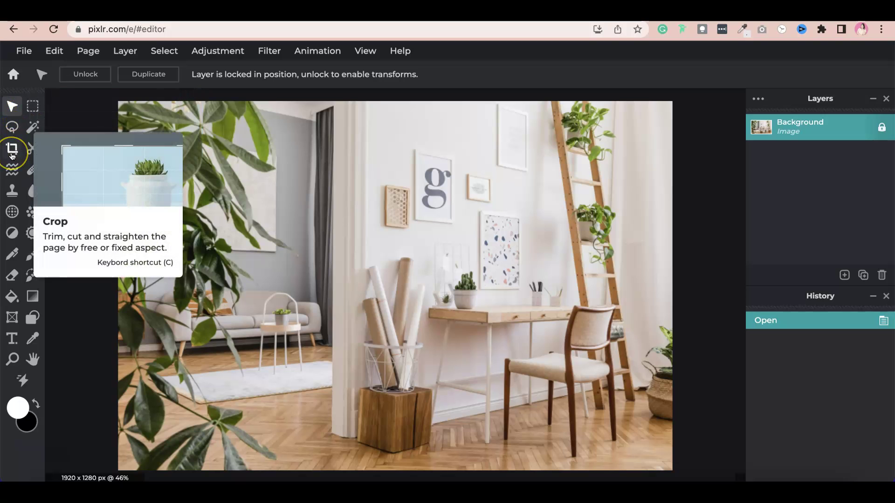
Activate the Gradient tool and set the gradient's start color to #E8D9CC, copied from the brand guide PDF
left_click(12, 169)
left_click(13, 170)
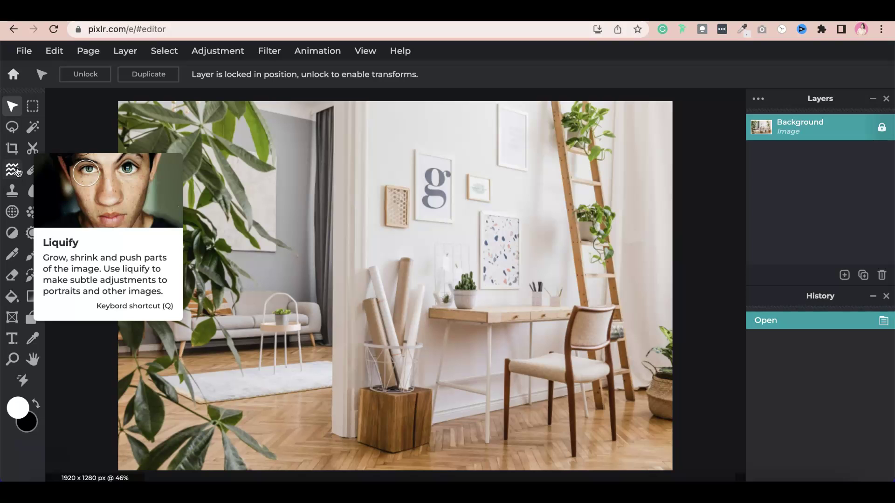
left_click(33, 298)
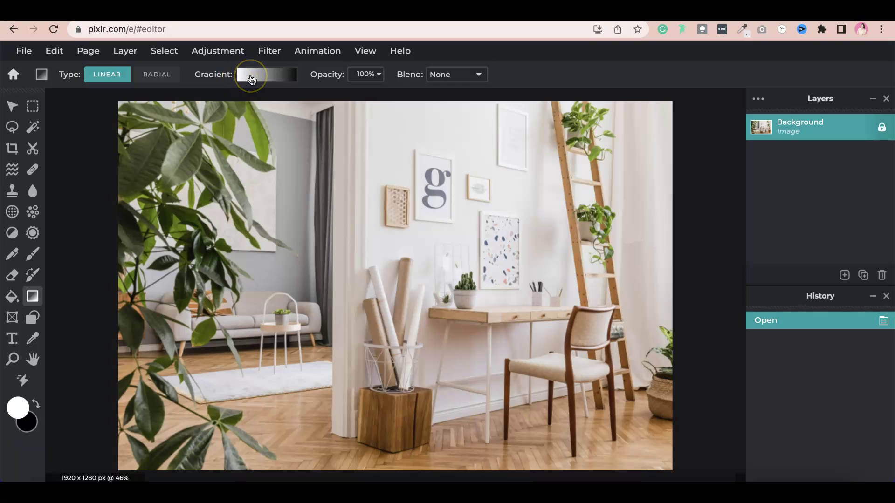
left_click(251, 80)
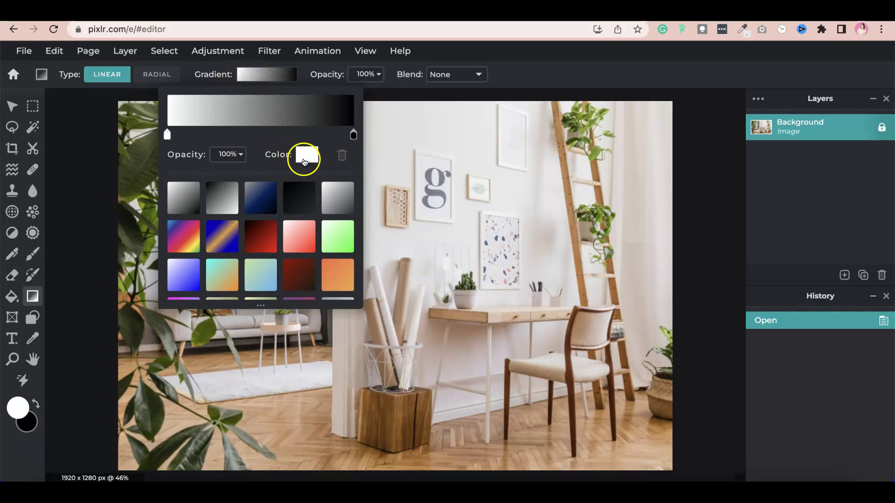
left_click(304, 158)
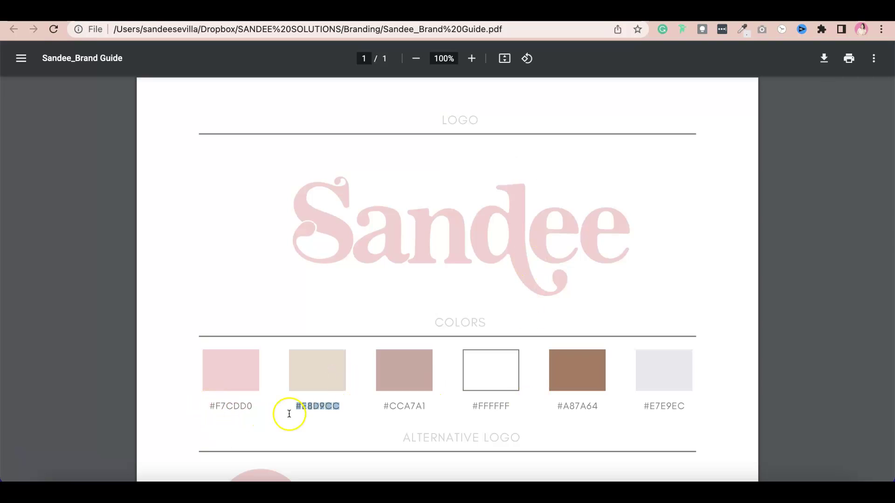
left_click_drag(290, 413, 363, 410)
key("super+c")
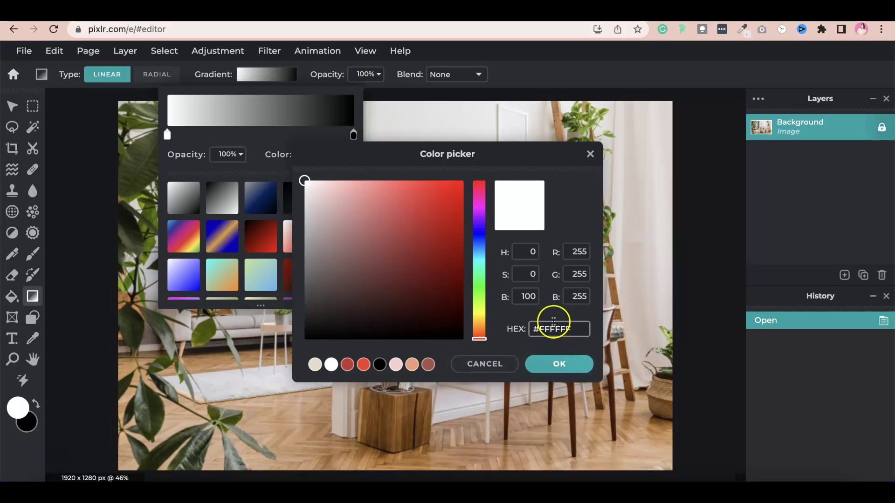
left_click(554, 325)
key("super+v")
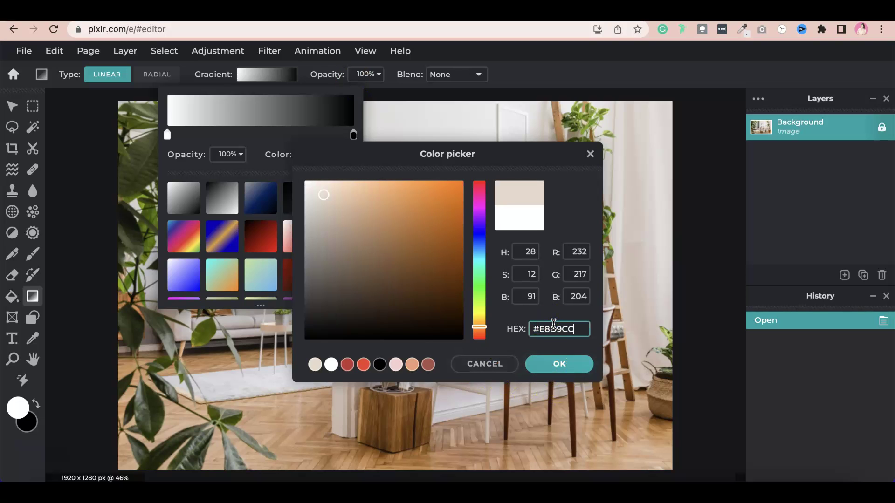
left_click(560, 364)
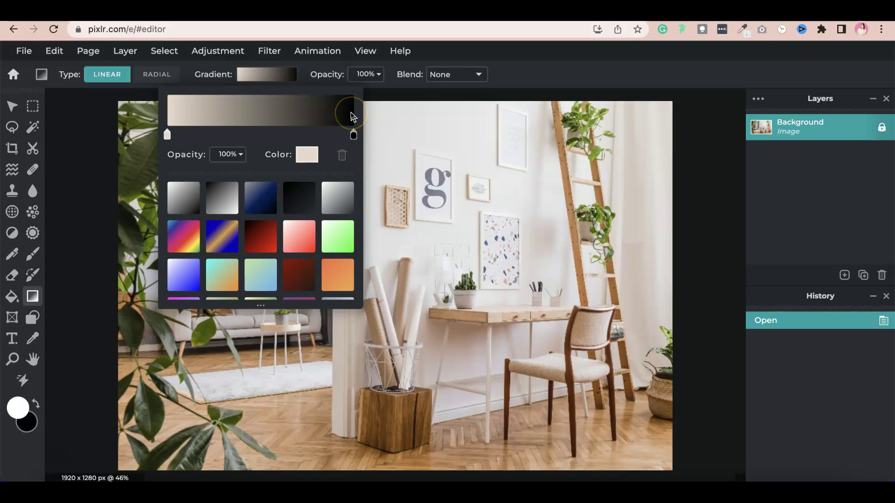
Try the linear beige-to-black gradient from the photo's left edge toward its middle, and undo it
left_click(177, 368)
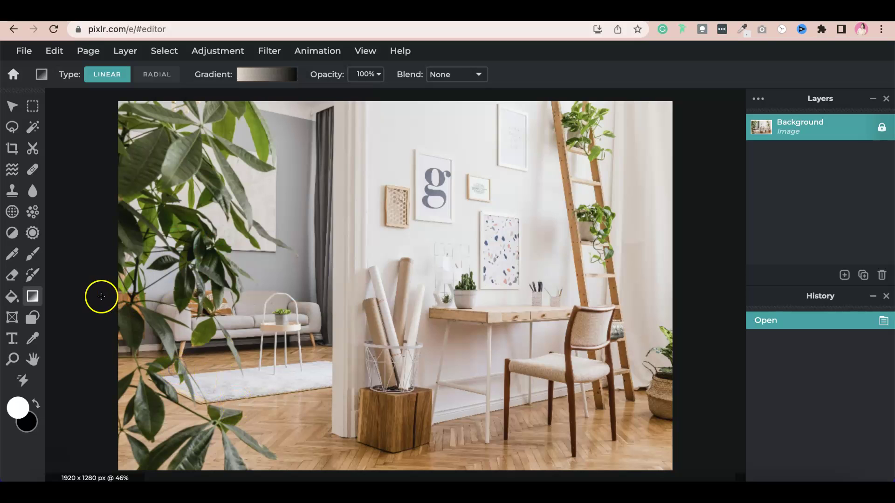
left_click_drag(111, 298, 354, 301)
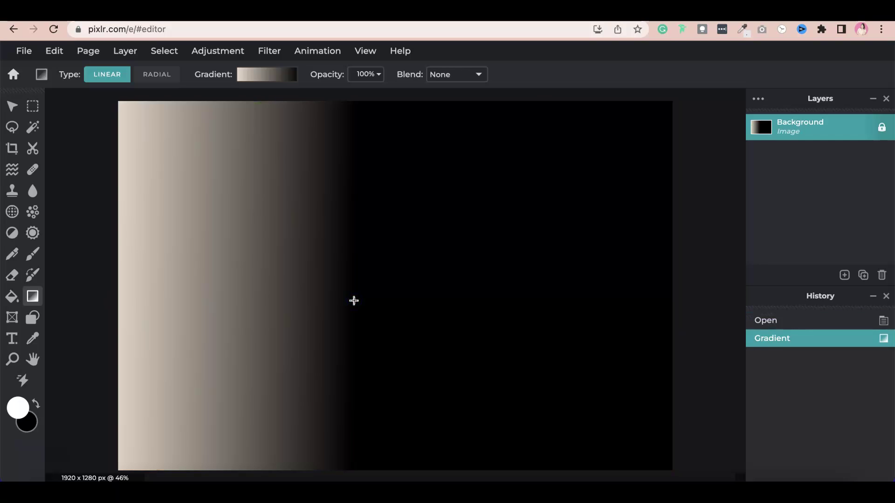
key("ctrl+z")
Choose the white-to-transparent gradient preset and set its start color to #E8D9CC
left_click(258, 77)
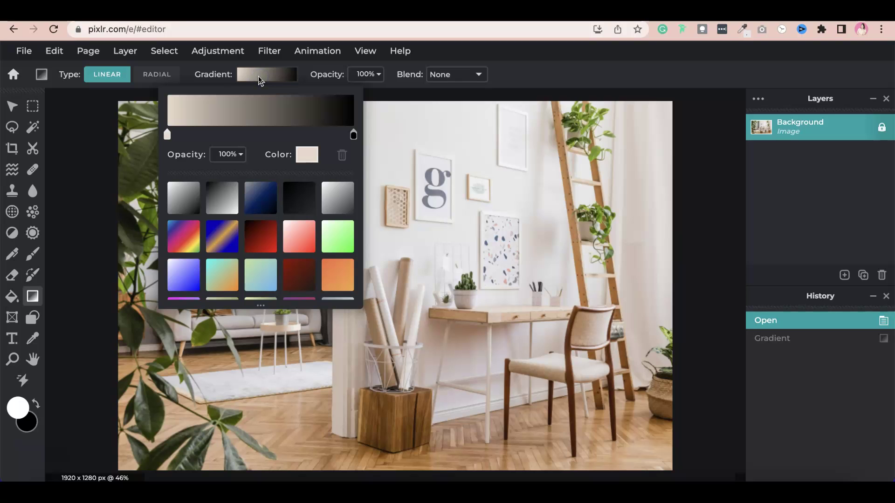
left_click(336, 199)
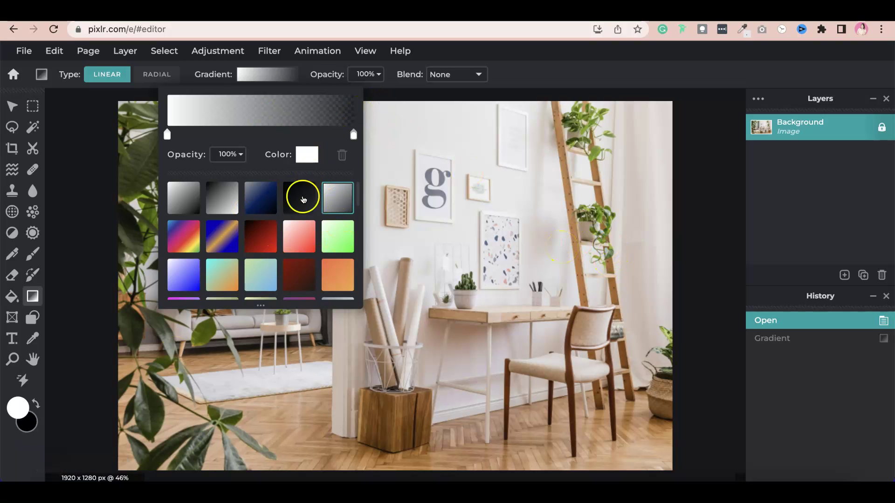
left_click(308, 155)
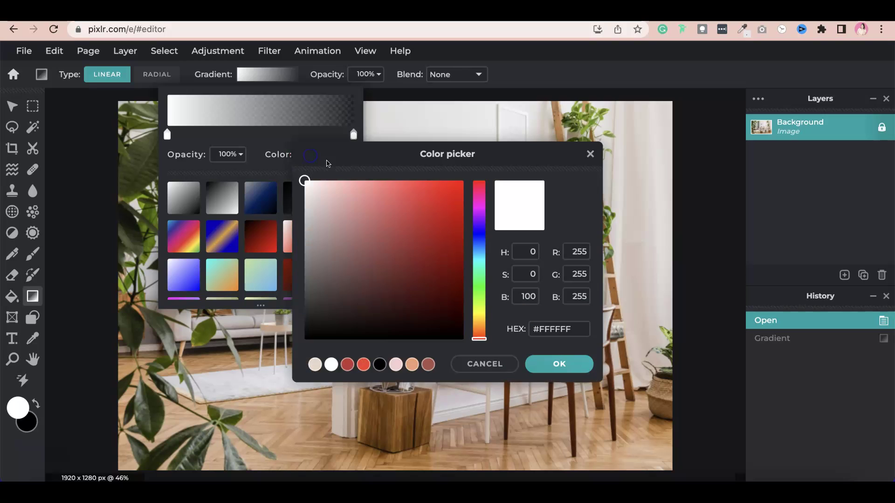
left_click(544, 329)
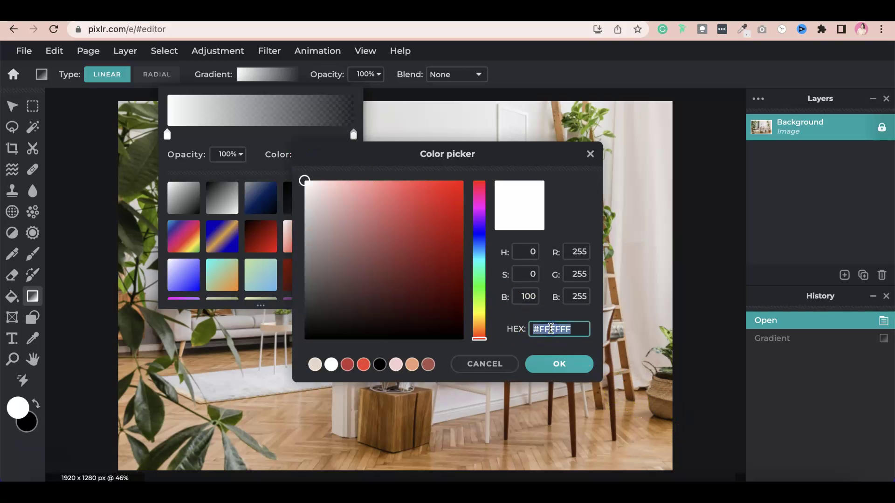
type("#EBDBCC")
left_click(561, 366)
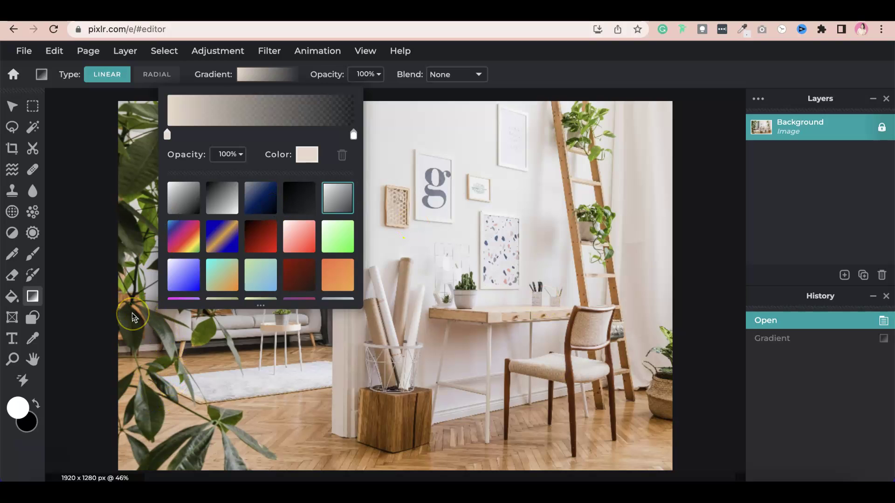
left_click(134, 317)
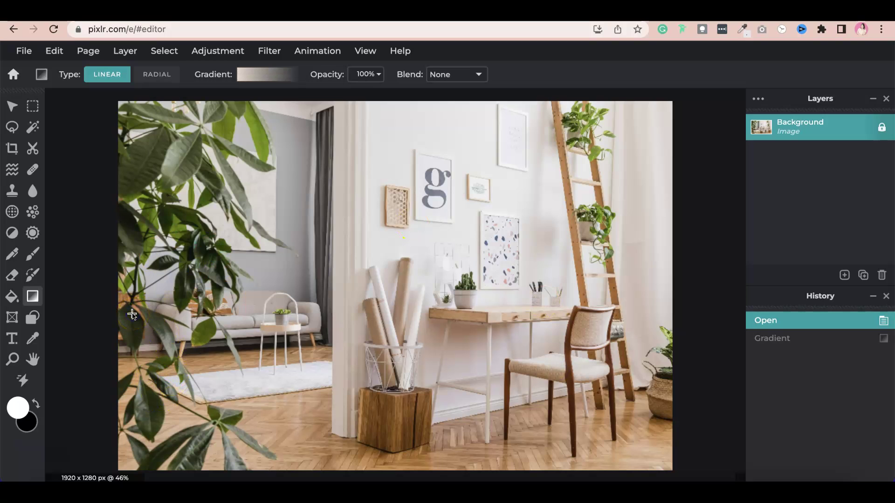
Apply the linear fading gradient four times from the photo's left edge toward its middle to cover the plant area
left_click_drag(110, 301, 214, 300)
left_click_drag(250, 301, 287, 300)
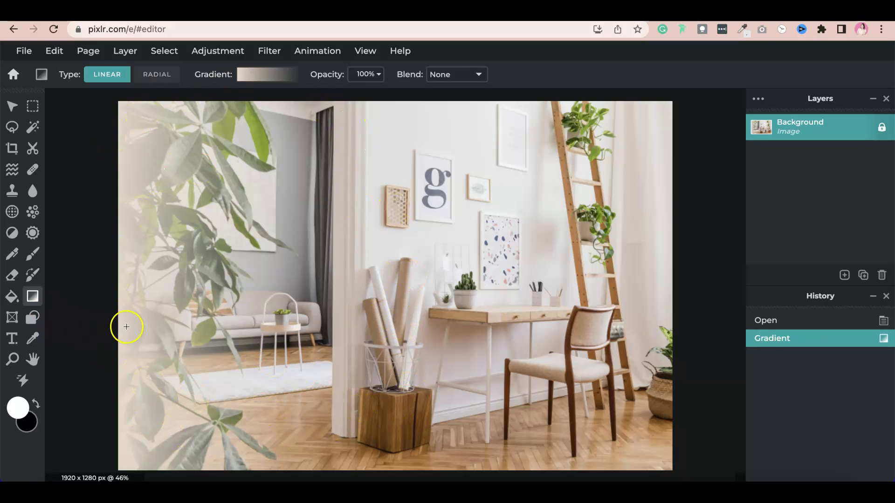
left_click_drag(119, 306, 483, 306)
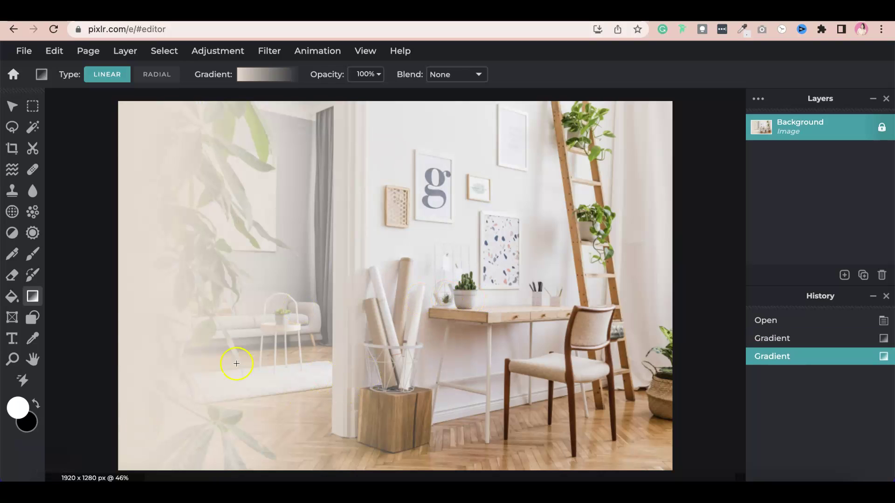
left_click_drag(120, 323, 483, 325)
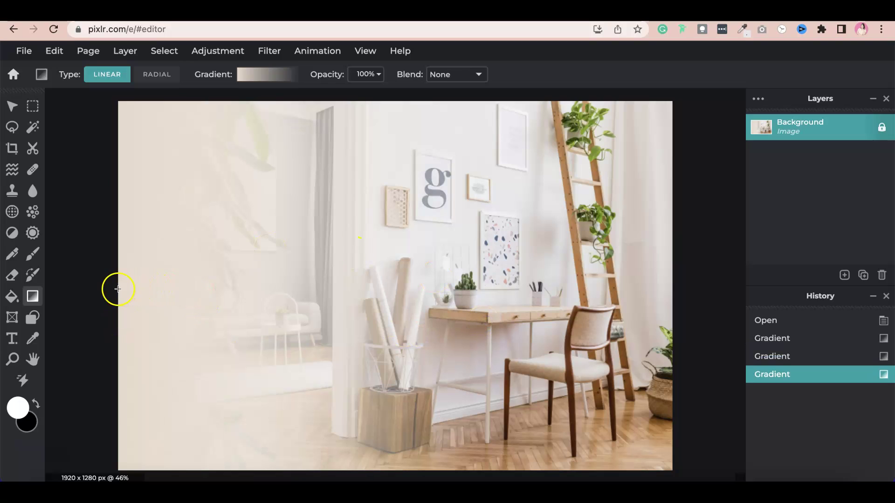
left_click_drag(117, 289, 522, 293)
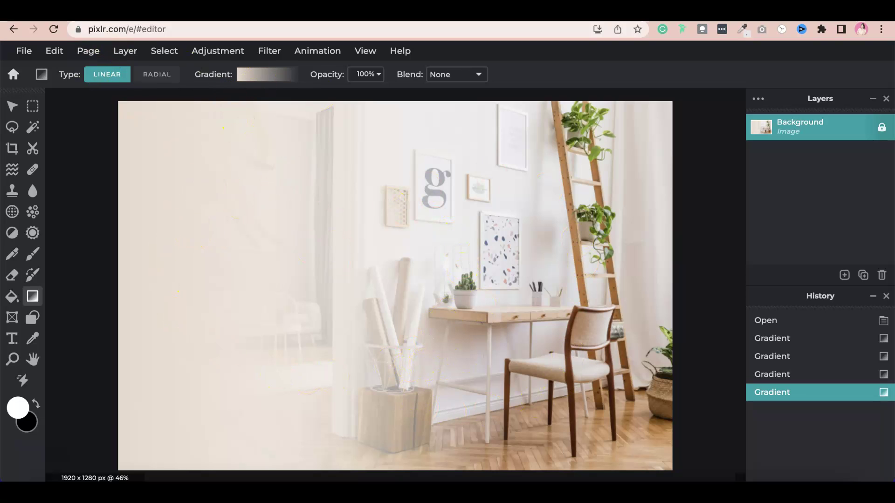
Set the image to save as a JPG with 100% quality and continue to choosing the save location
left_click(21, 51)
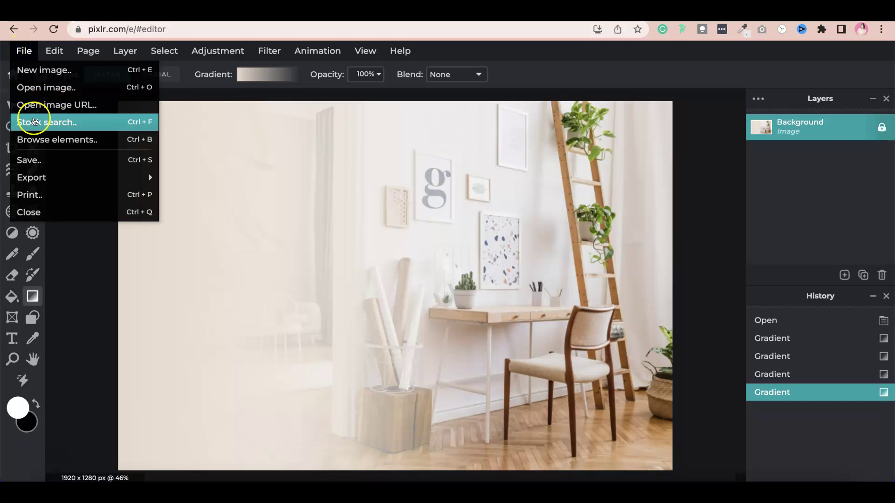
left_click(38, 167)
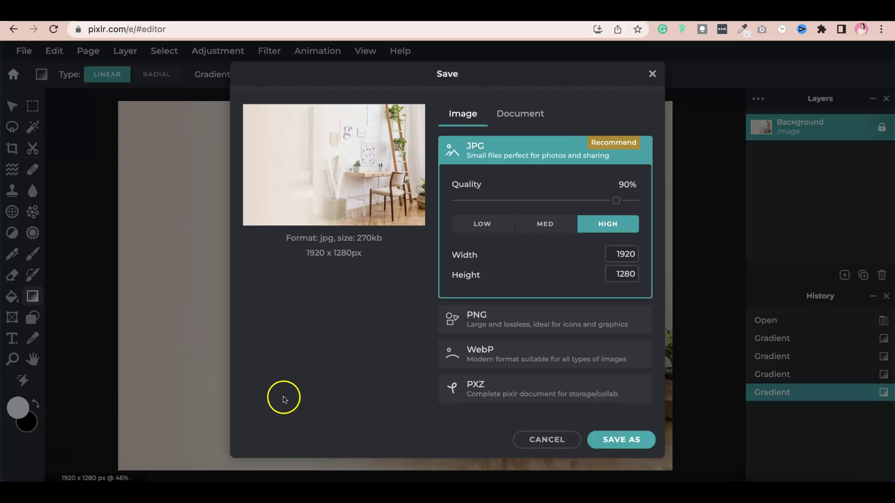
left_click_drag(616, 201, 635, 202)
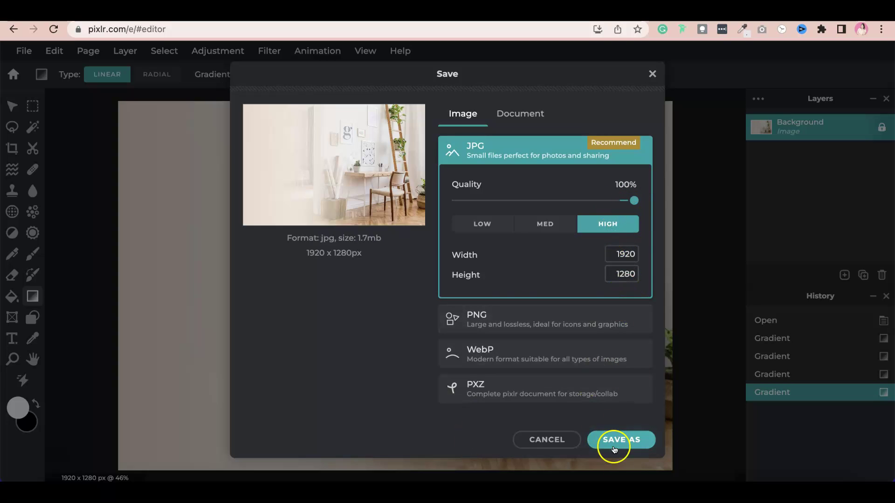
left_click(612, 447)
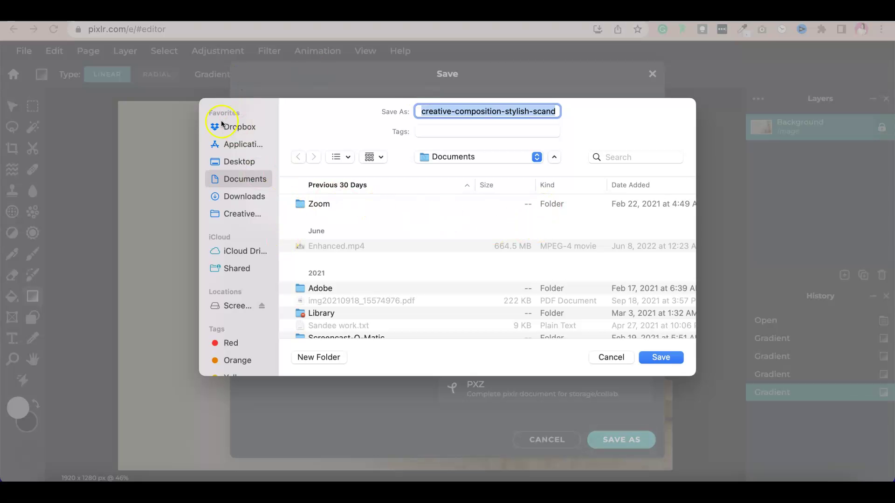
Save the image under the name gradient in Dropbox's SAMPLE Photos folder
left_click(225, 125)
double_click(314, 202)
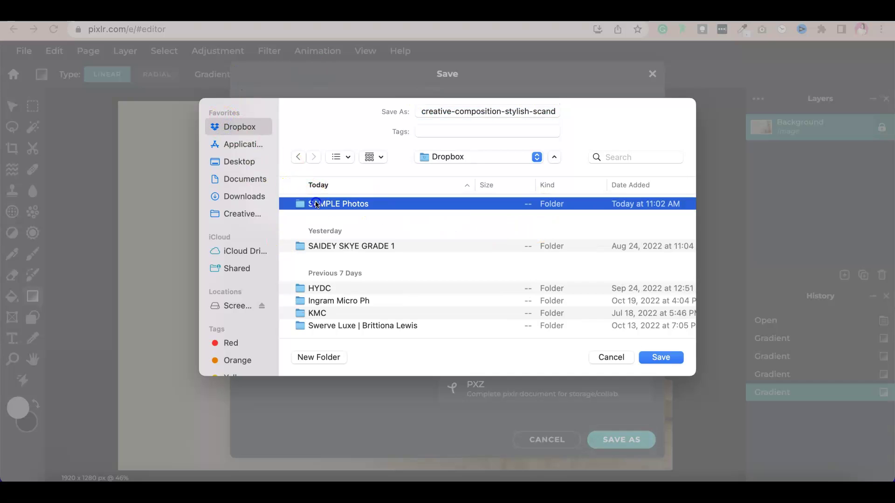
left_click(316, 204)
left_click(435, 107)
type("gradient")
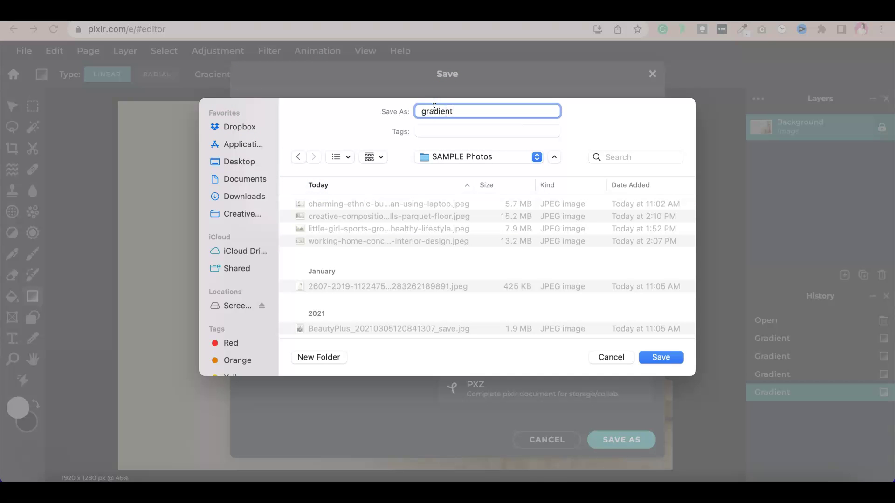
key("Return")
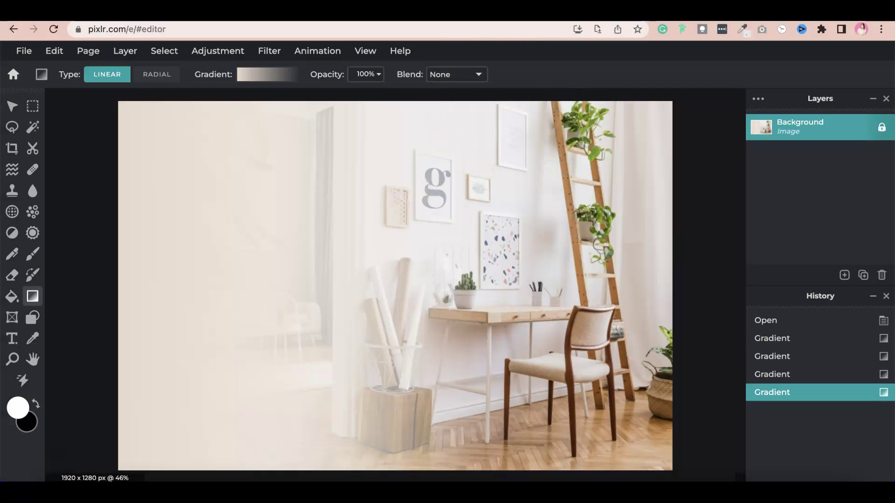
Switch to the Sample page in the Squarespace editor and delete the background image of the section with the Custom design solution heading
left_click(429, 14)
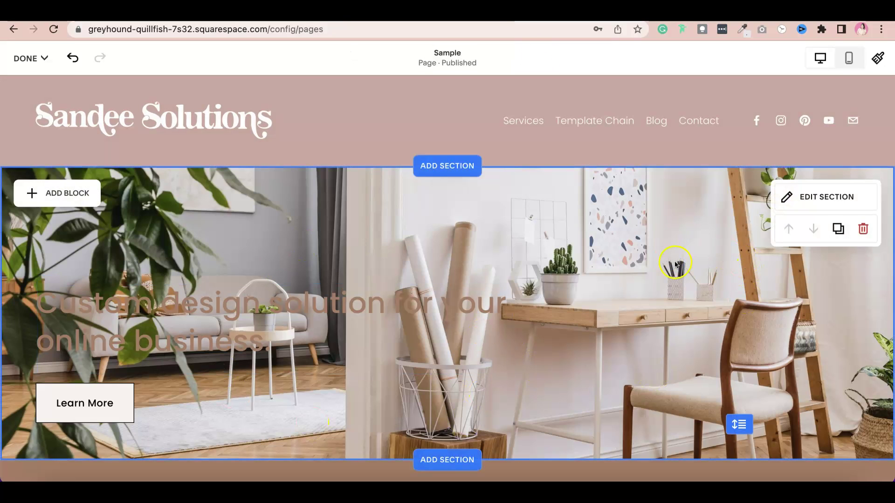
left_click(787, 199)
left_click(764, 182)
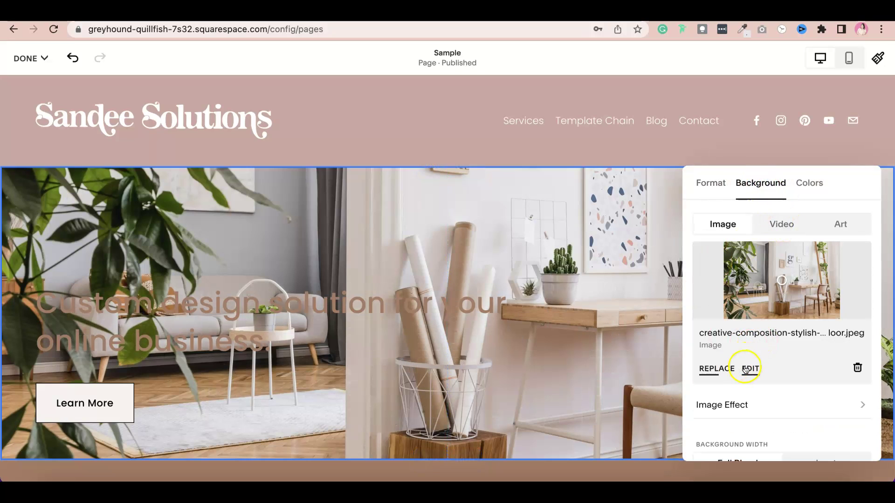
left_click(857, 368)
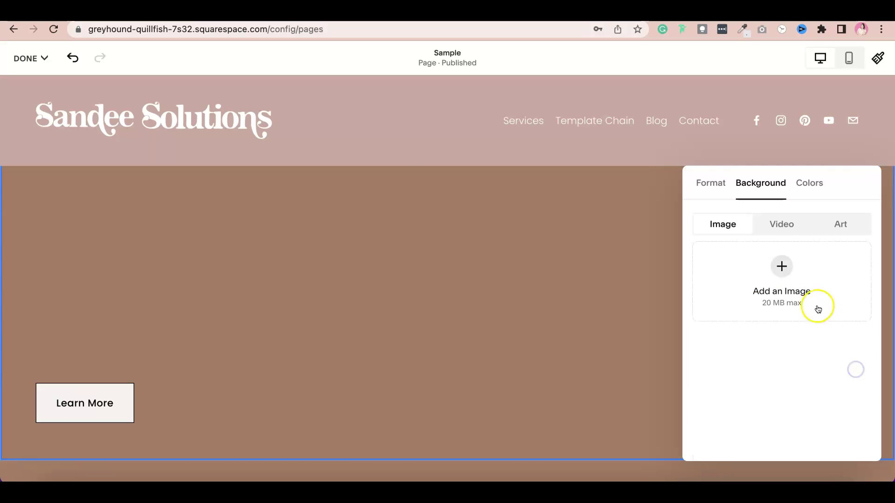
Upload gradient.jpeg as the section's new background image and close the section settings
left_click(783, 270)
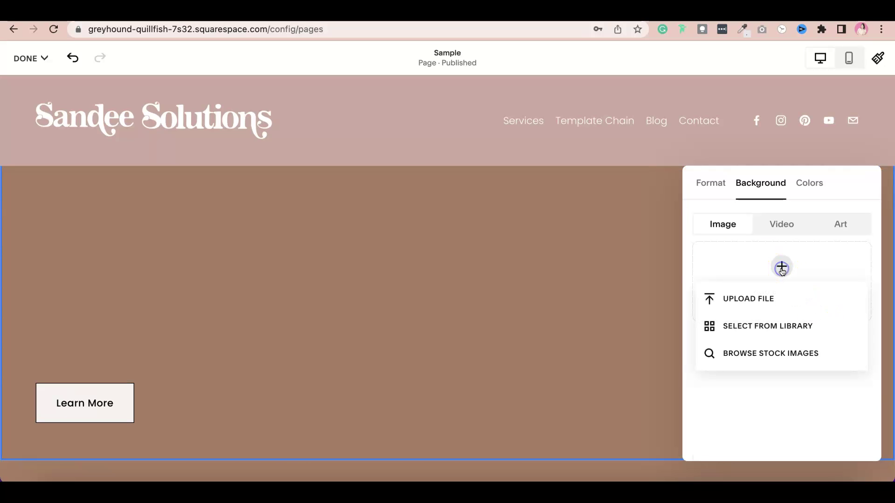
left_click(729, 299)
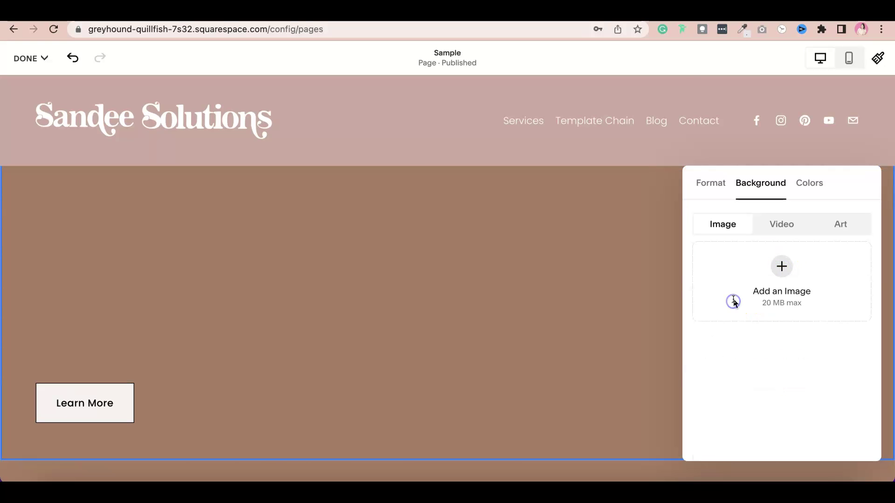
left_click(321, 157)
left_click(647, 390)
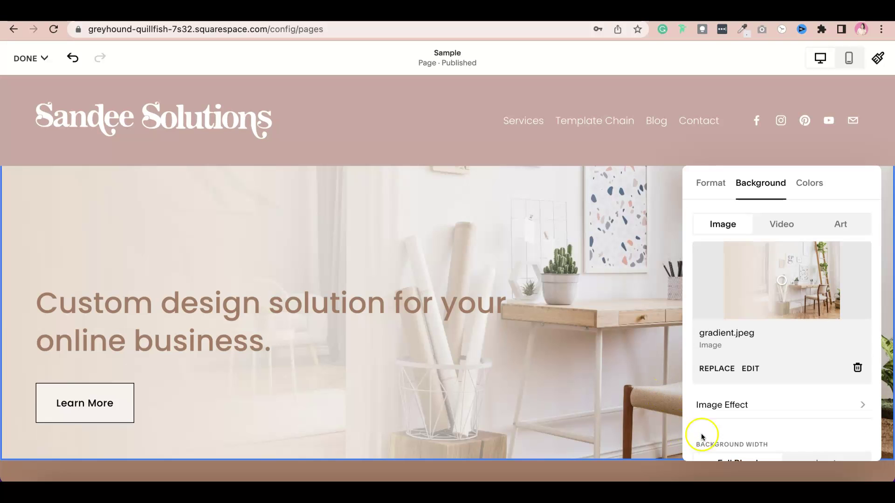
scroll(550, 266, "down", 2)
scroll(570, 269, "up", 1)
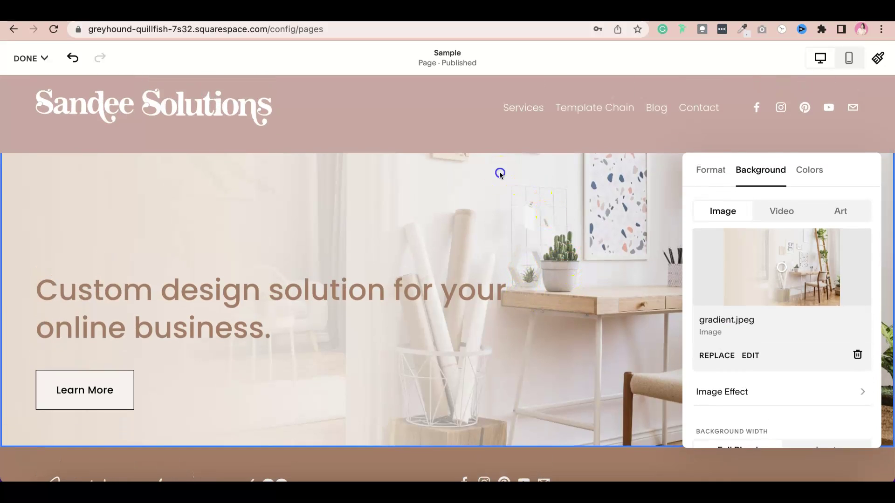
left_click(499, 172)
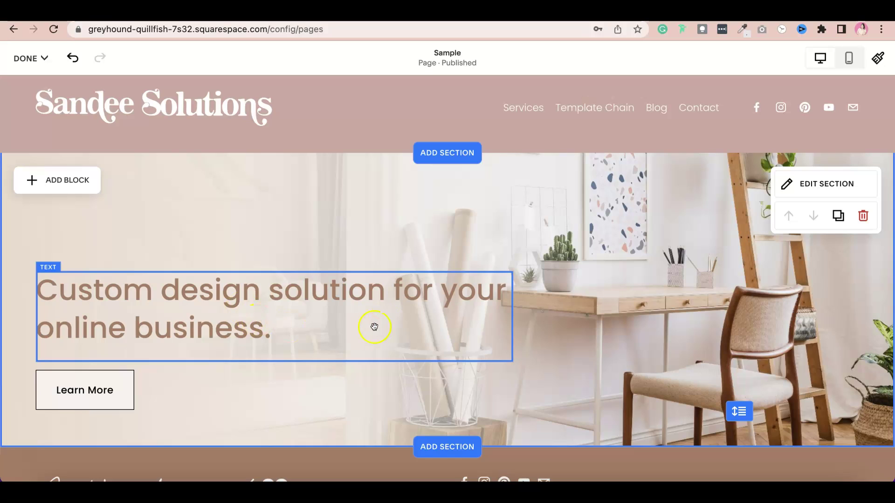
left_click(688, 297)
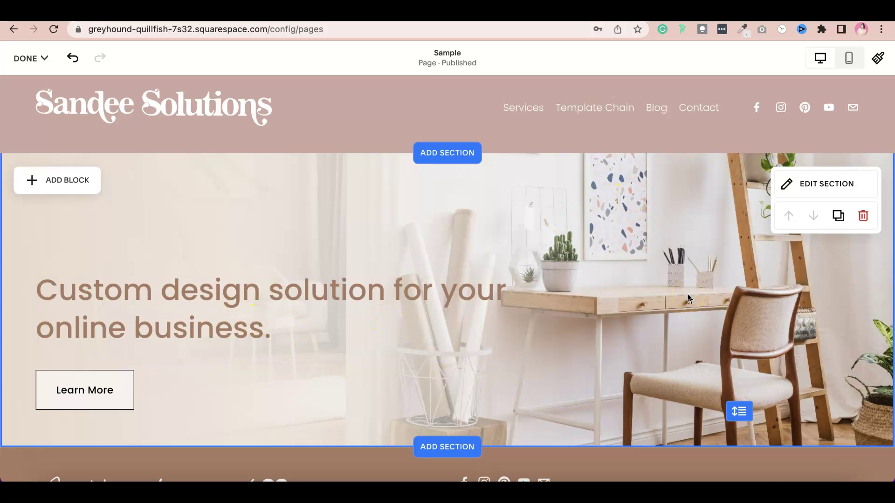